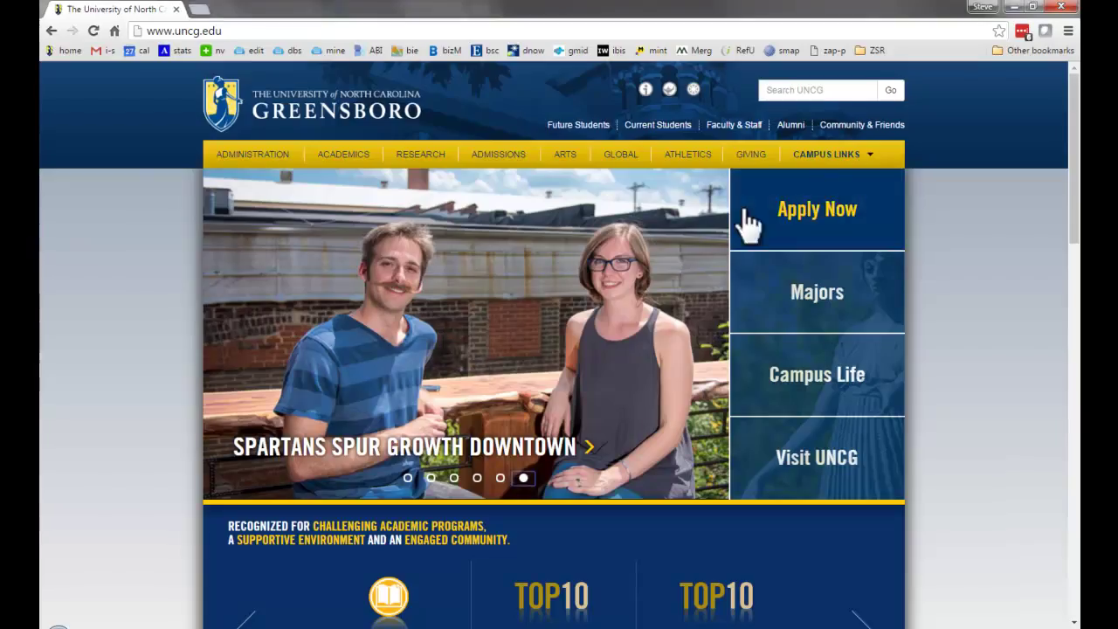
# From the UNCG University Libraries site, list databases starting with R and open ReferenceUSA
pyautogui.moveTo(866, 167)
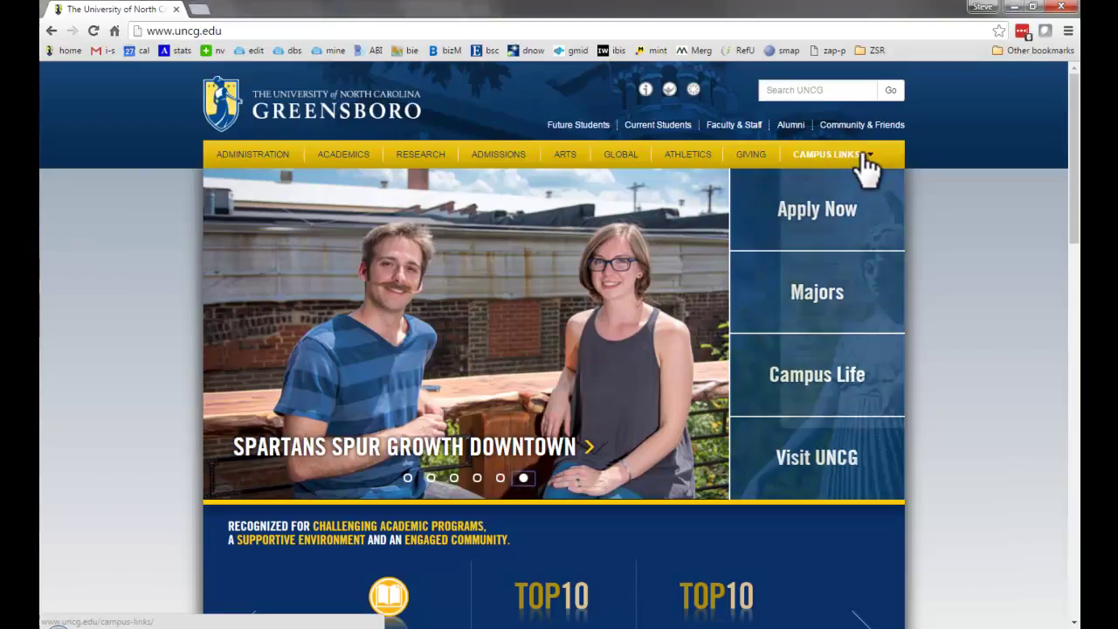
pyautogui.click(812, 346)
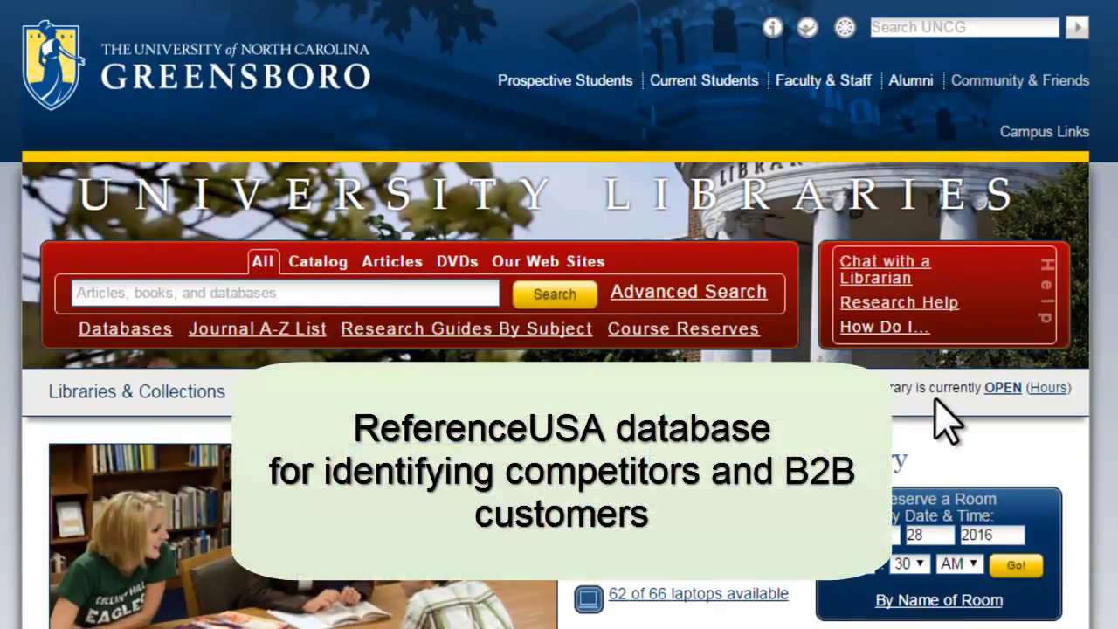
pyautogui.click(135, 329)
pyautogui.scroll(-3, 559, 349)
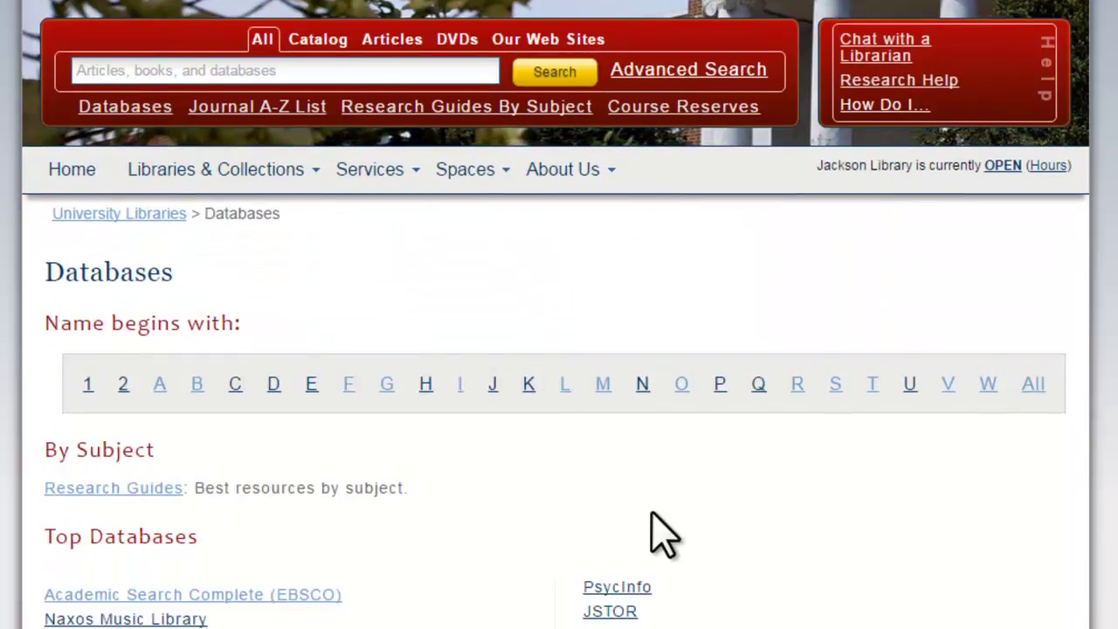
pyautogui.click(795, 384)
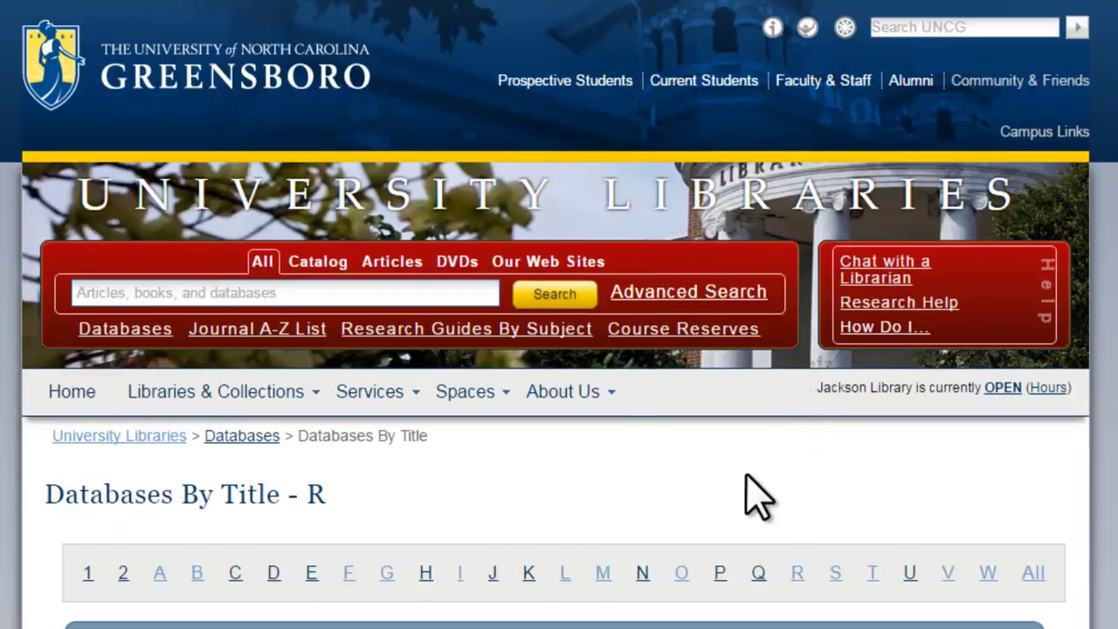
pyautogui.scroll(-10, 756, 497)
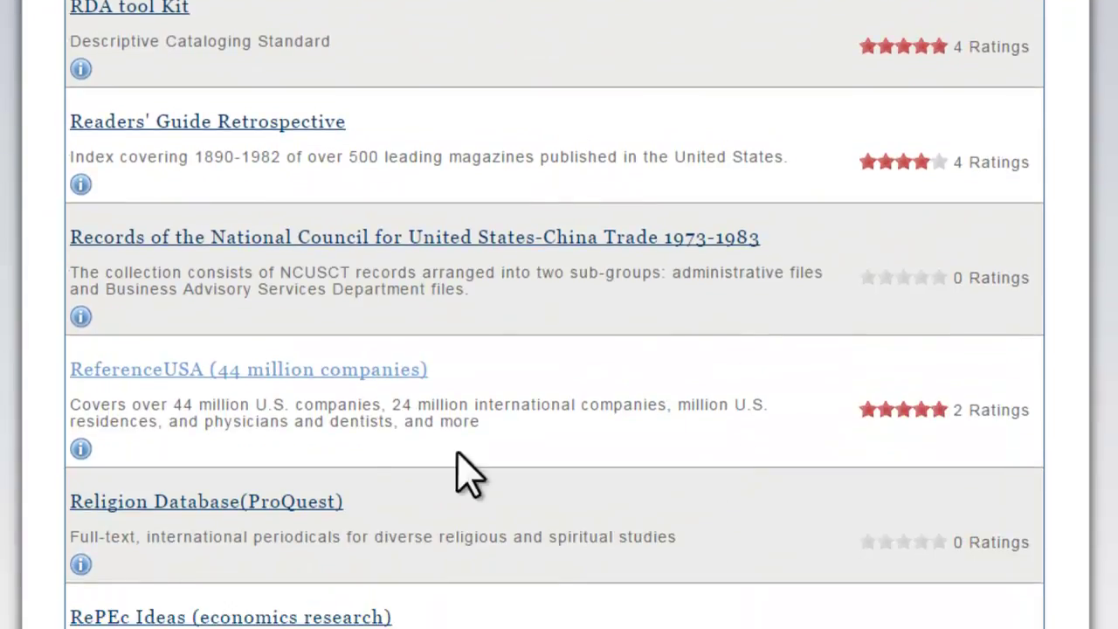
pyautogui.click(327, 371)
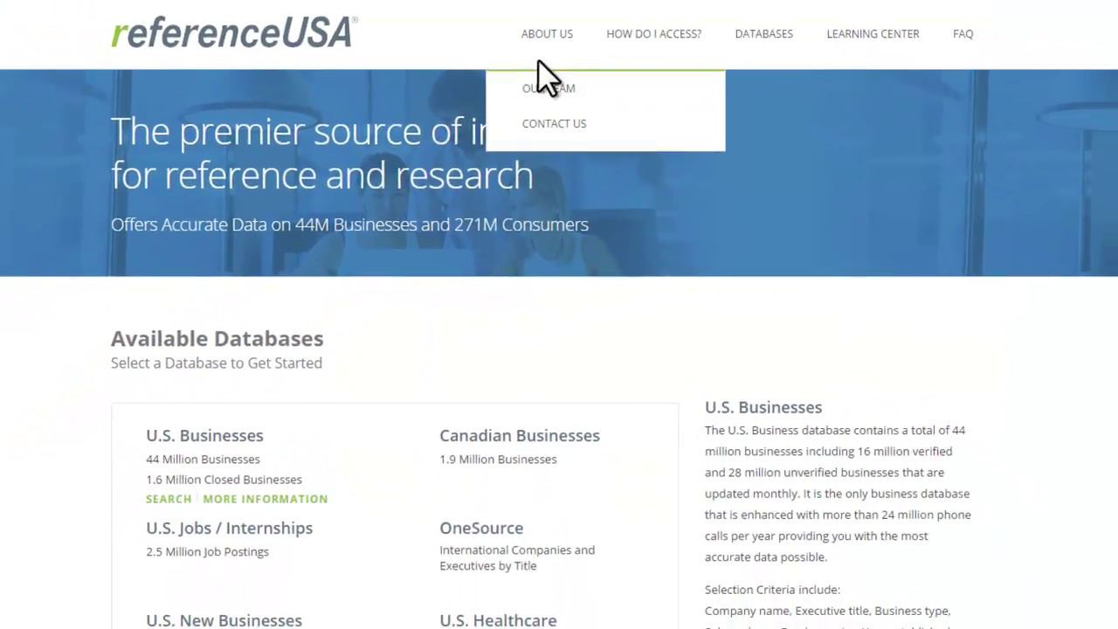
pyautogui.click(549, 33)
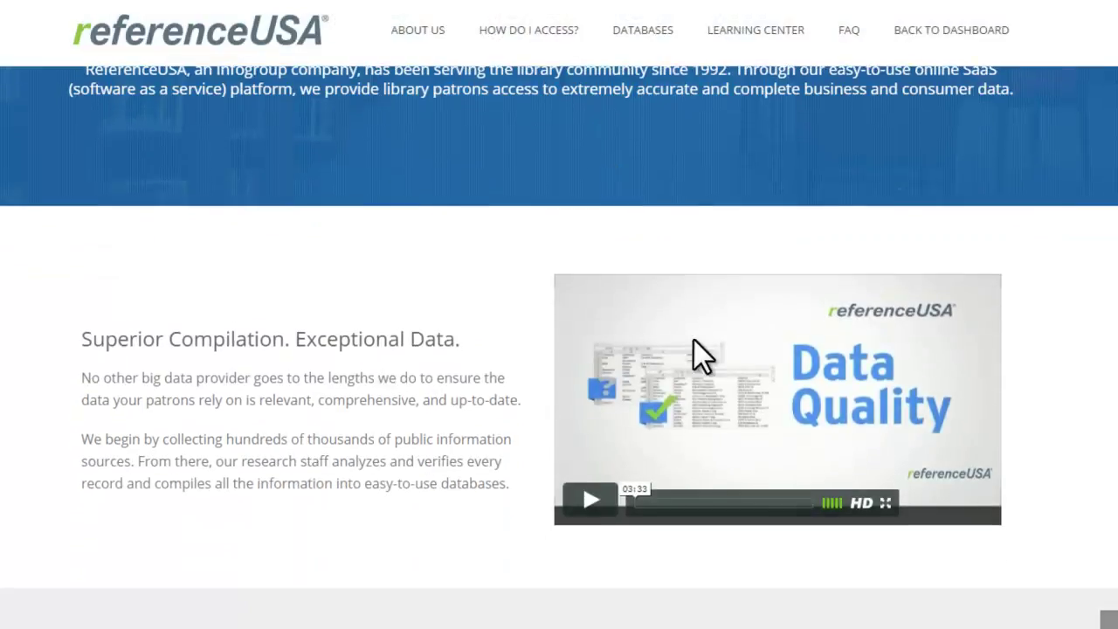
pyautogui.click(590, 501)
pyautogui.scroll(2, 345, 384)
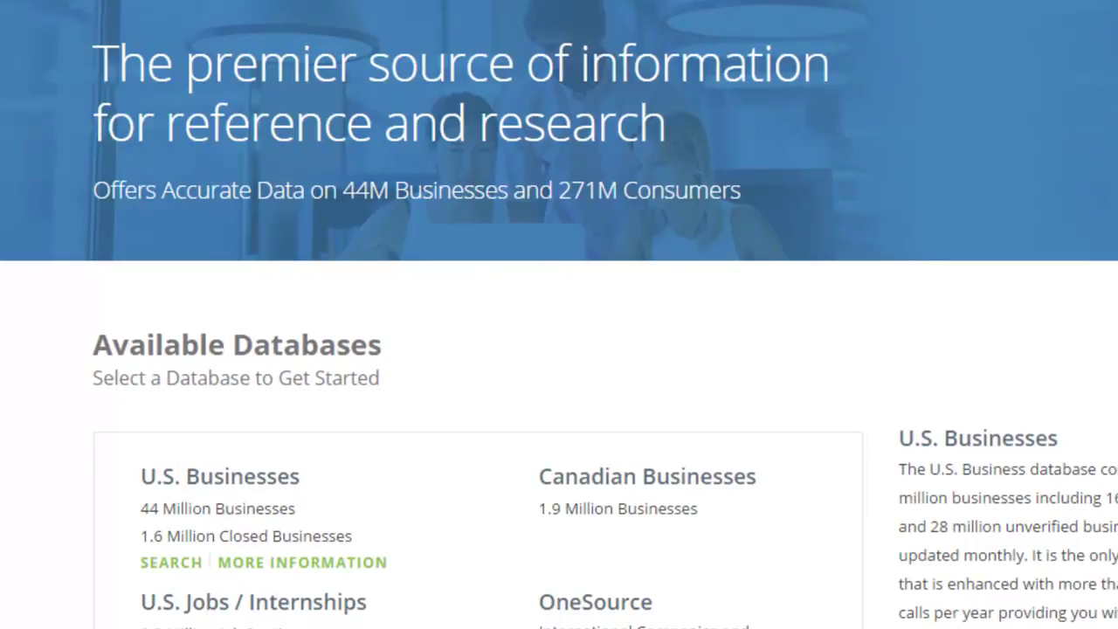
pyautogui.scroll(-4, 297, 507)
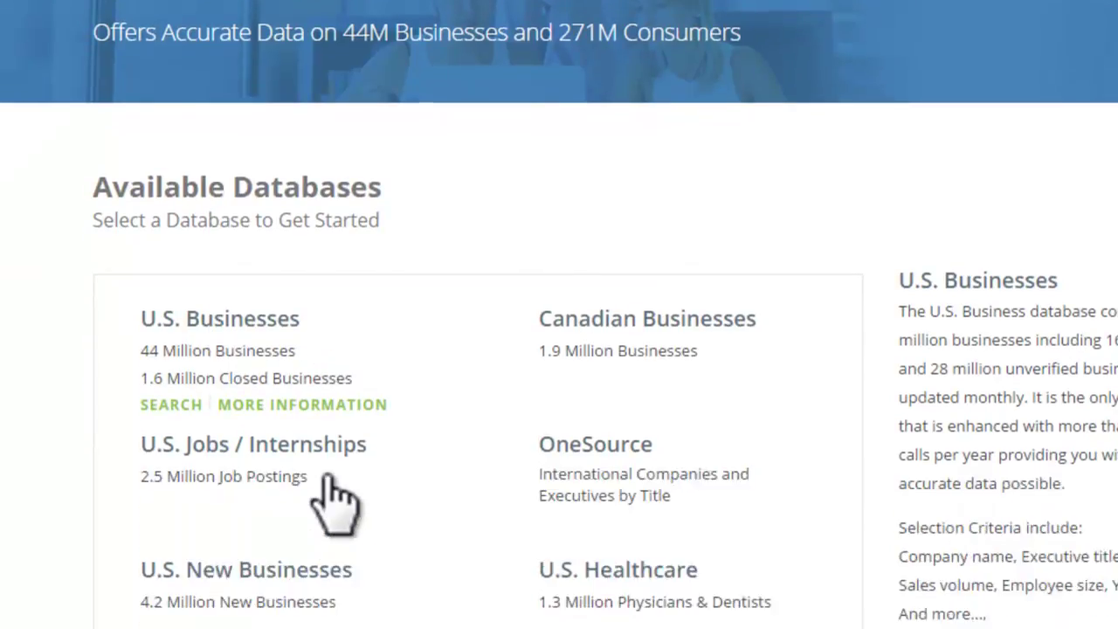
# Open U.S. Businesses in Advanced Search mode and browse the criteria checkboxes
pyautogui.click(249, 117)
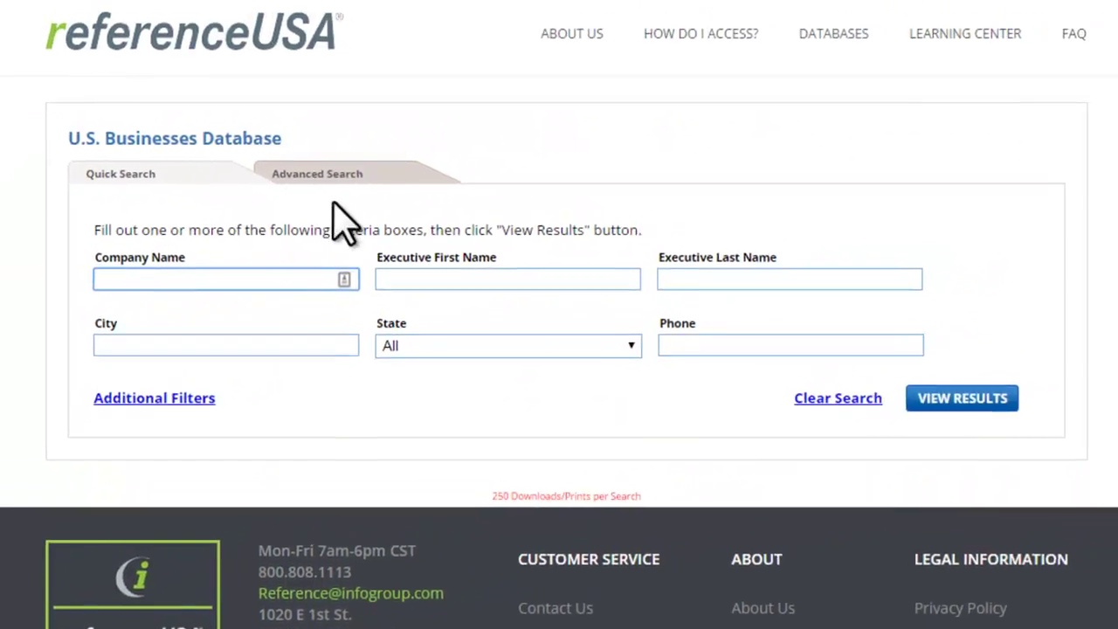
pyautogui.click(332, 182)
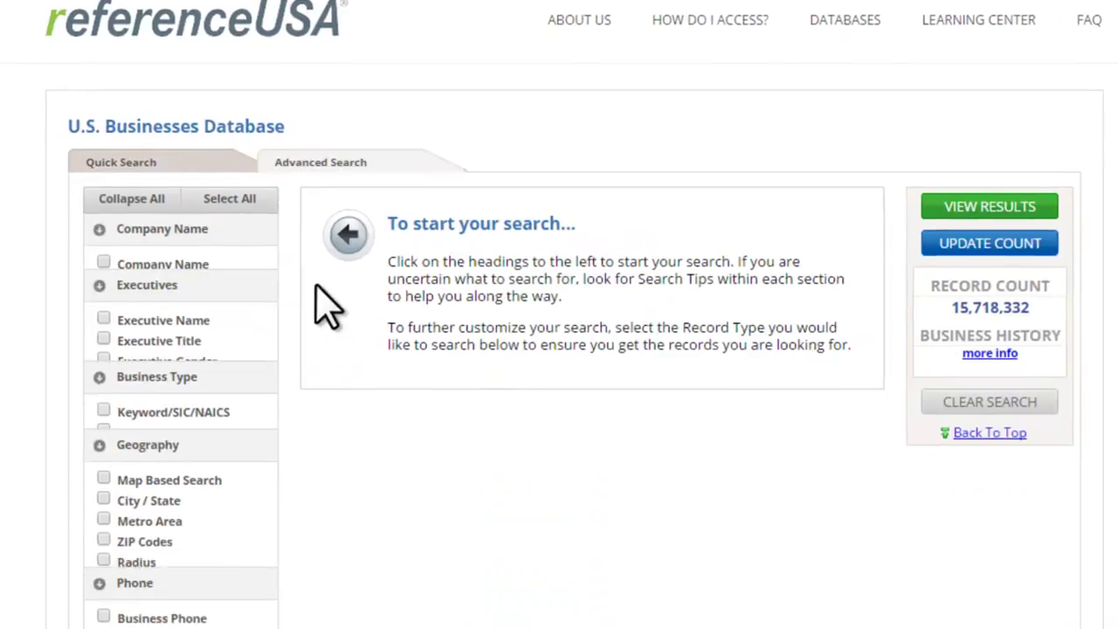
pyautogui.scroll(-5, 358, 523)
pyautogui.click(277, 471)
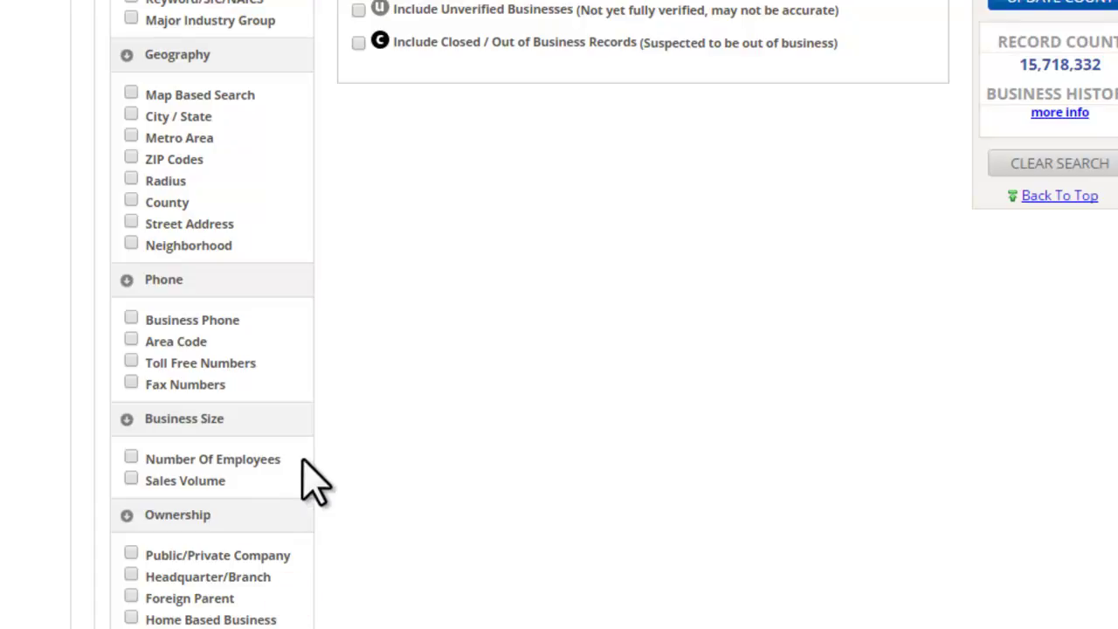
pyautogui.scroll(4, 305, 478)
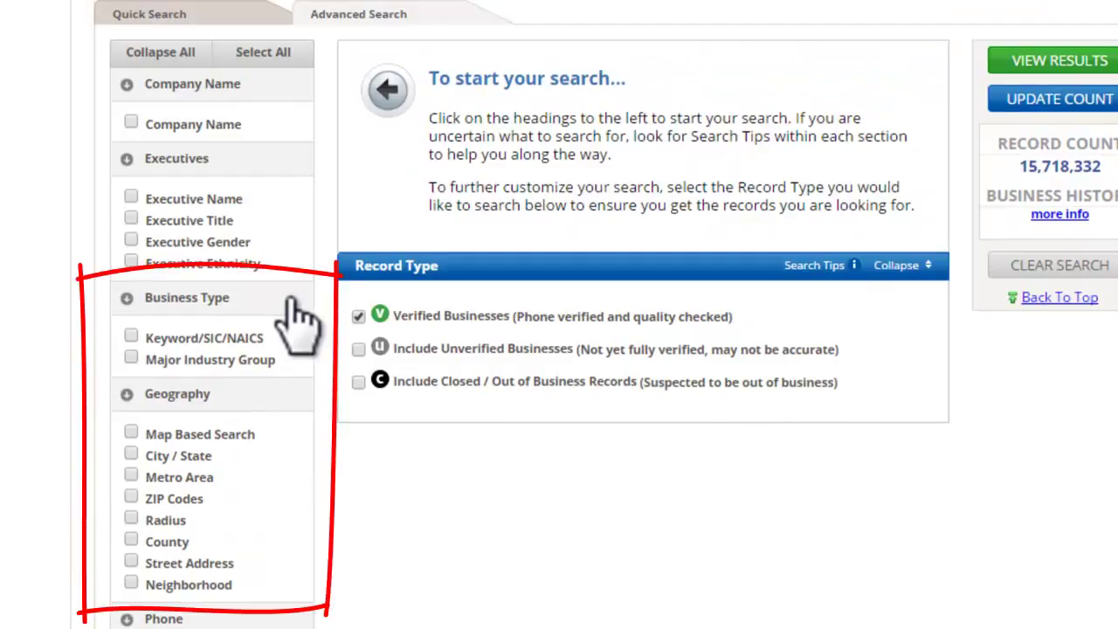
# Add City/State criterion Greensboro, NC, then add a Keyword/SIC/NAICS criterion
pyautogui.click(131, 455)
pyautogui.click(482, 310)
pyautogui.write('greensboro')
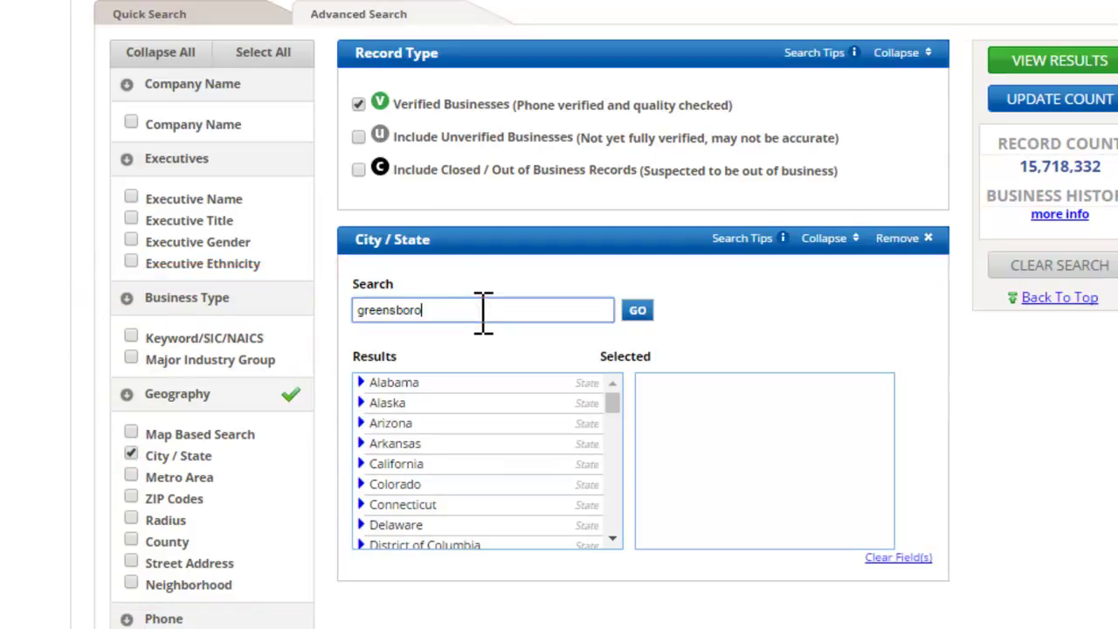
pyautogui.click(637, 310)
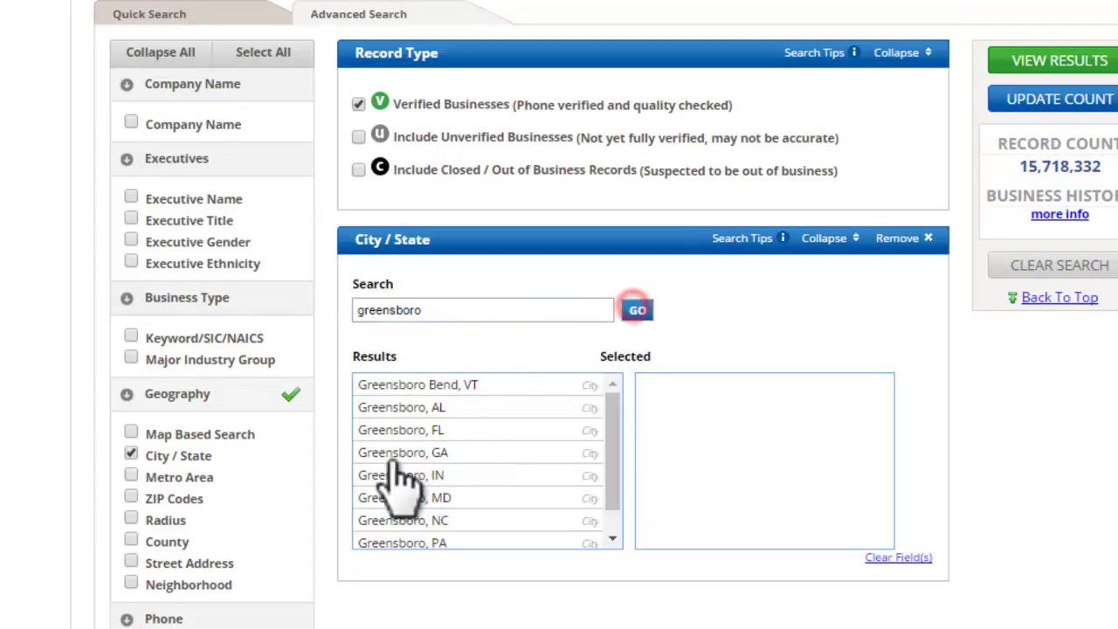
pyautogui.click(455, 522)
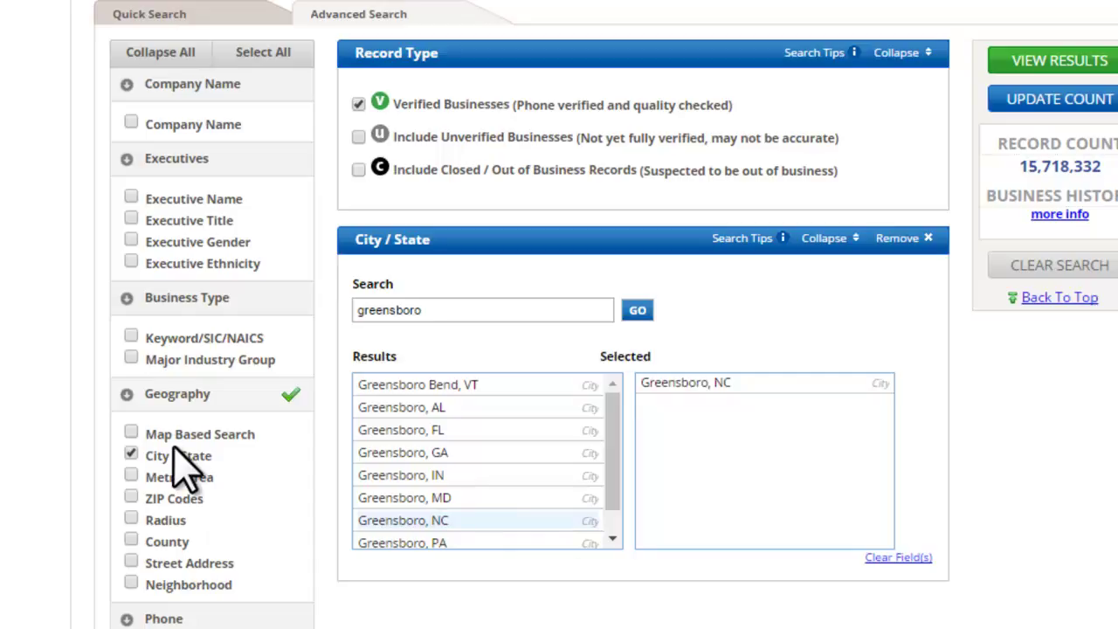
pyautogui.click(131, 337)
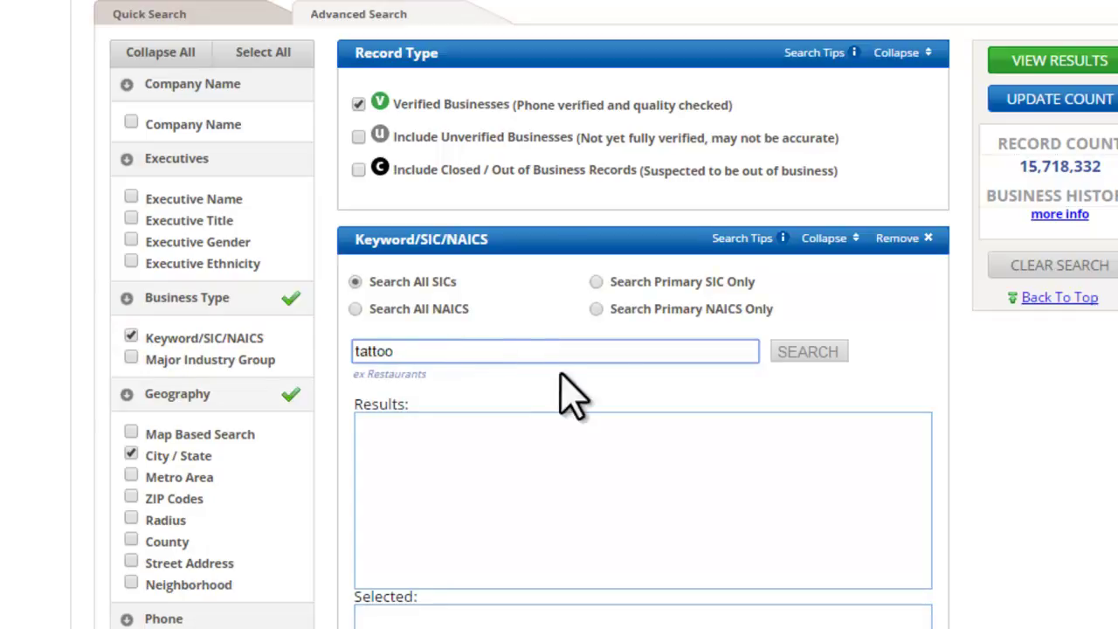
# Select SIC 729943 - TATTOOING, then remove the keyword criterion, keeping only Greensboro, NC
pyautogui.click(794, 354)
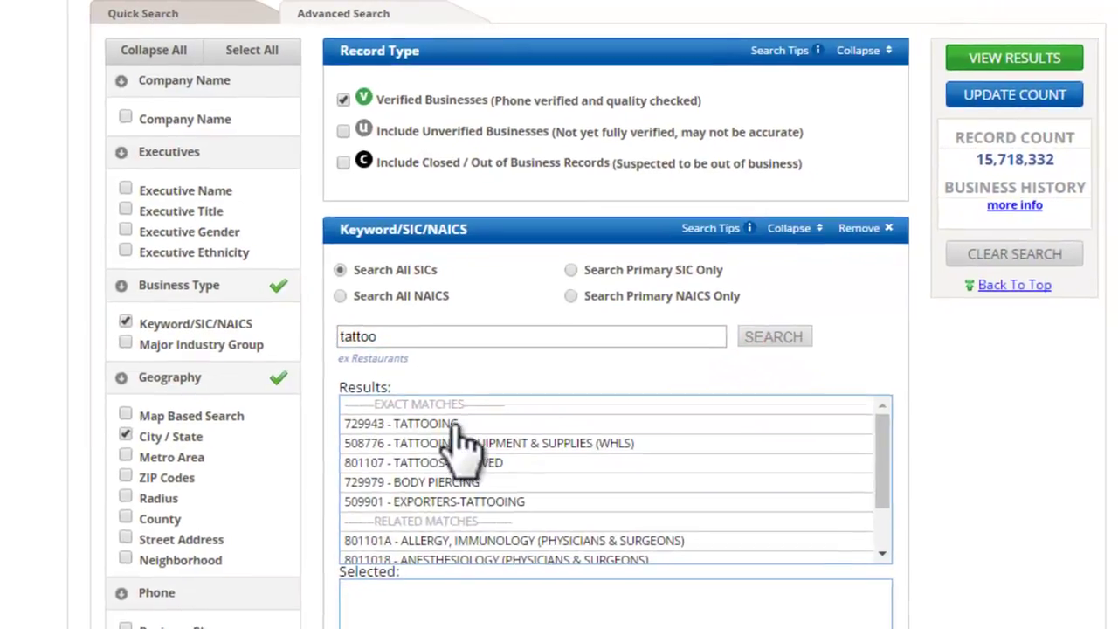
pyautogui.click(454, 423)
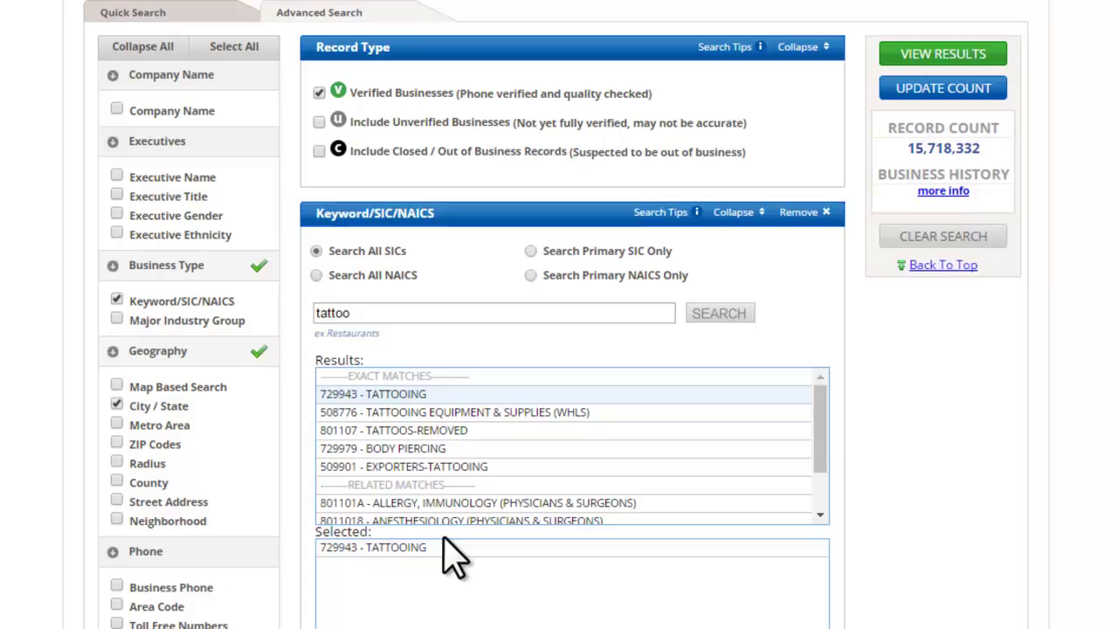
pyautogui.click(798, 212)
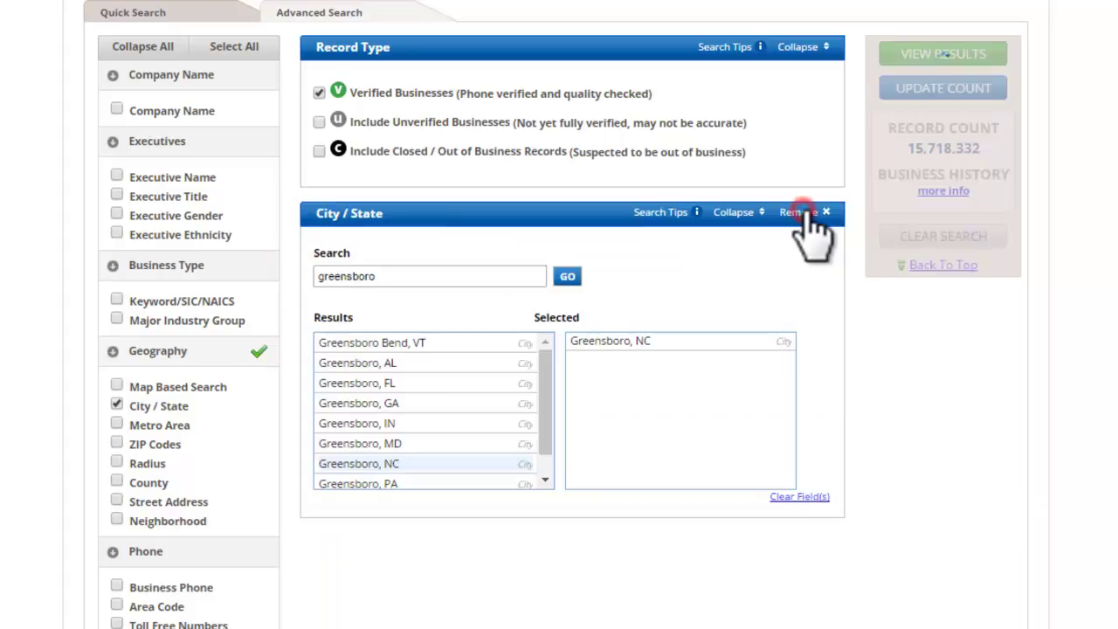
# Add Major Industry Group and tick all nine 6513 apartment-building operator codes under 65-Real Estate
pyautogui.click(117, 321)
pyautogui.scroll(-1, 638, 441)
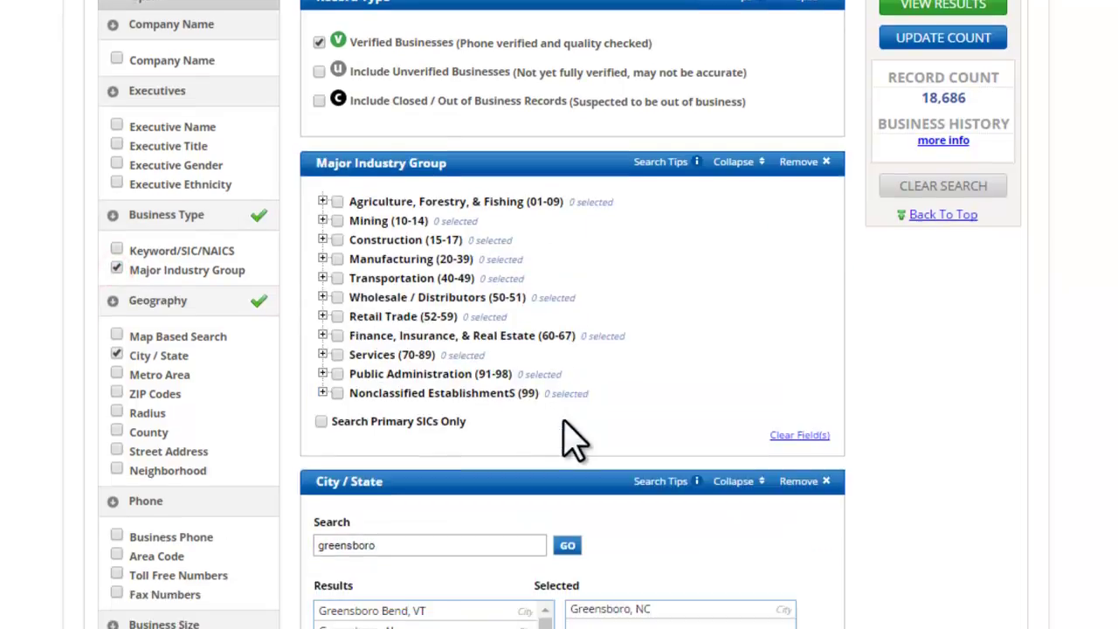
pyautogui.scroll(1, 571, 444)
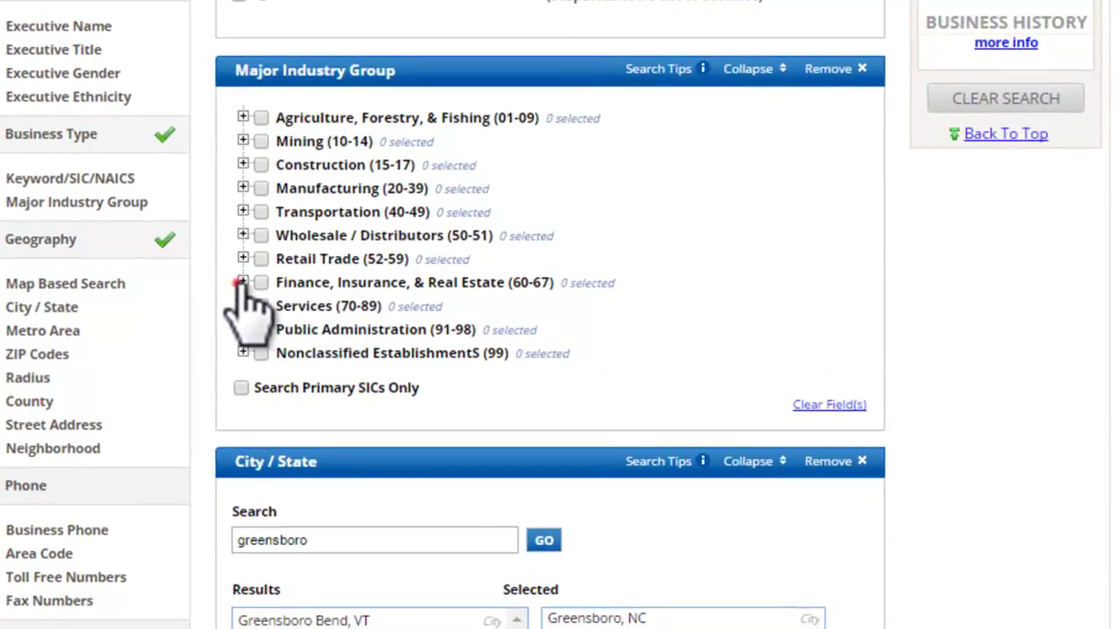
pyautogui.click(247, 287)
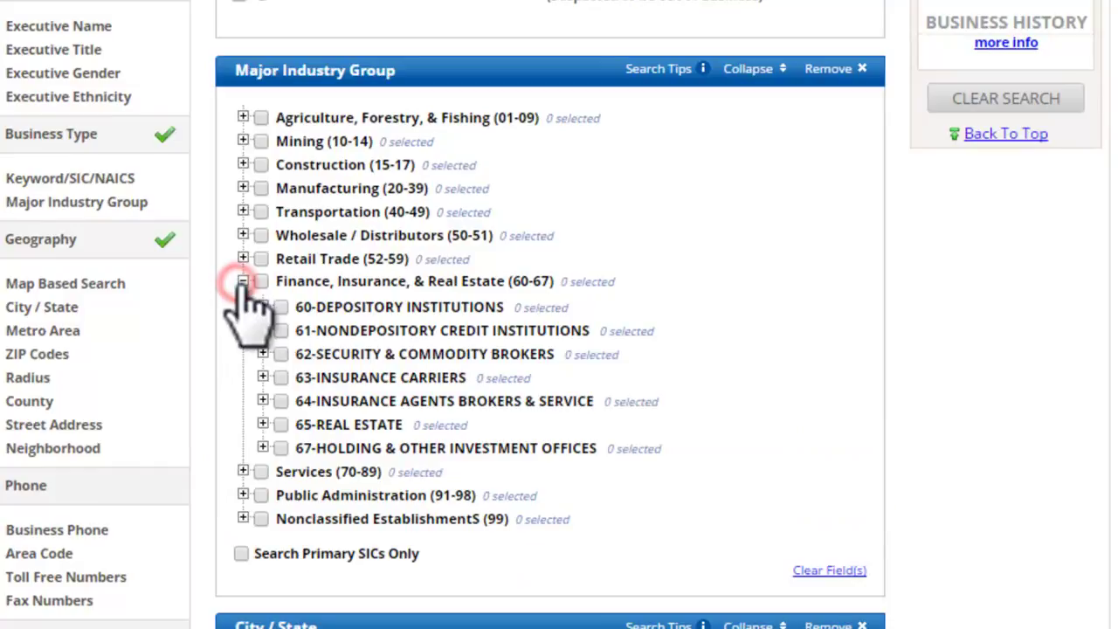
pyautogui.click(262, 425)
pyautogui.scroll(-1, 262, 441)
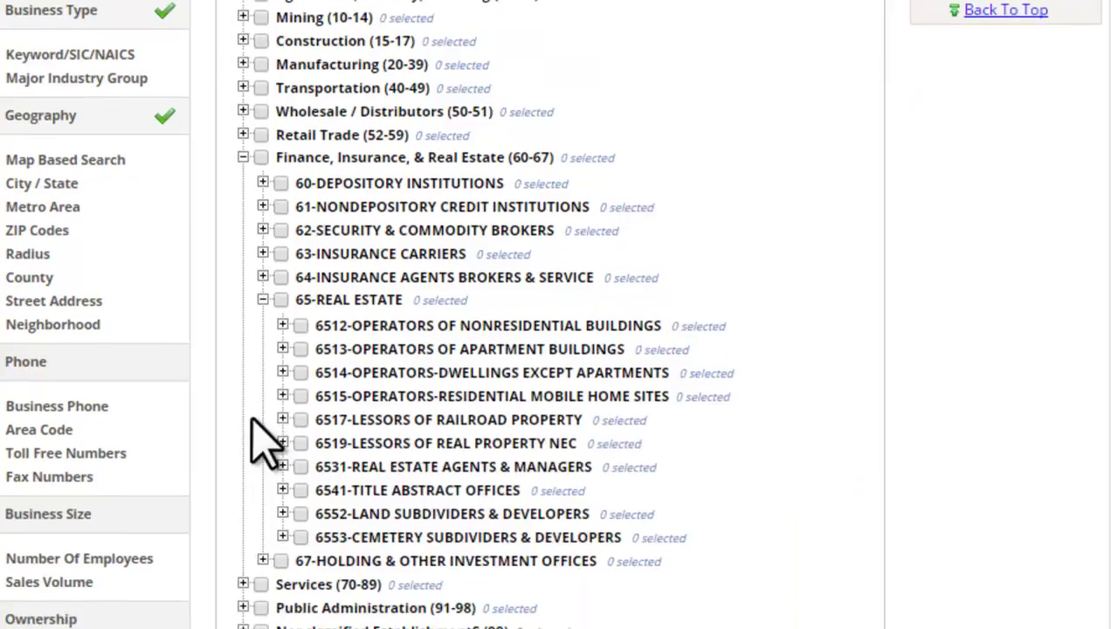
pyautogui.click(282, 349)
pyautogui.click(300, 347)
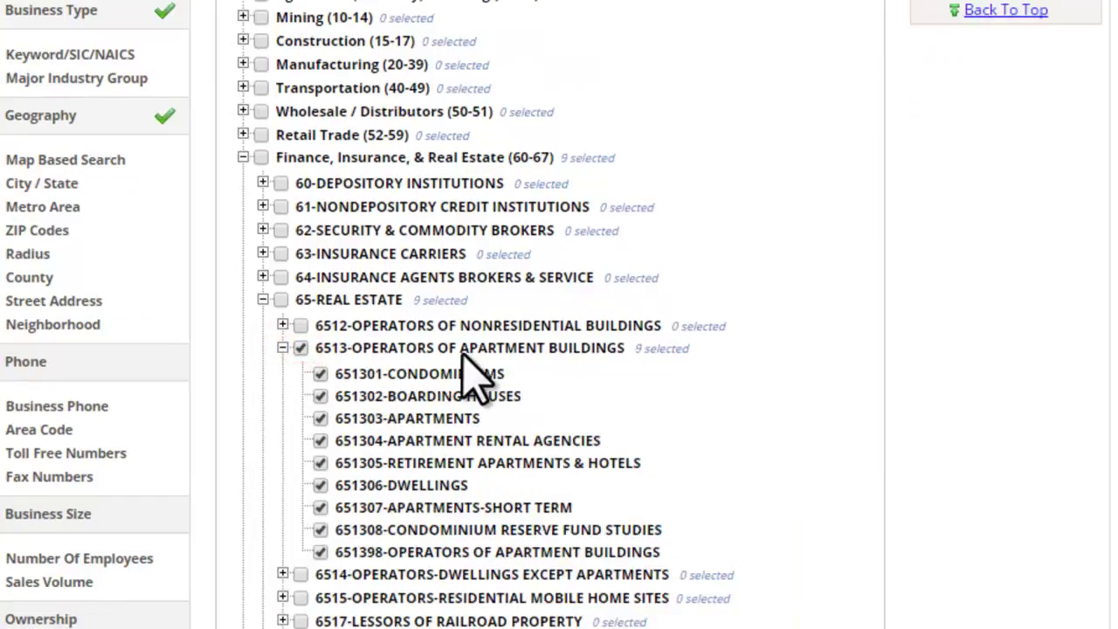
# Also tick 651401-Townhouses and update the record count to 251
pyautogui.scroll(-2, 651, 472)
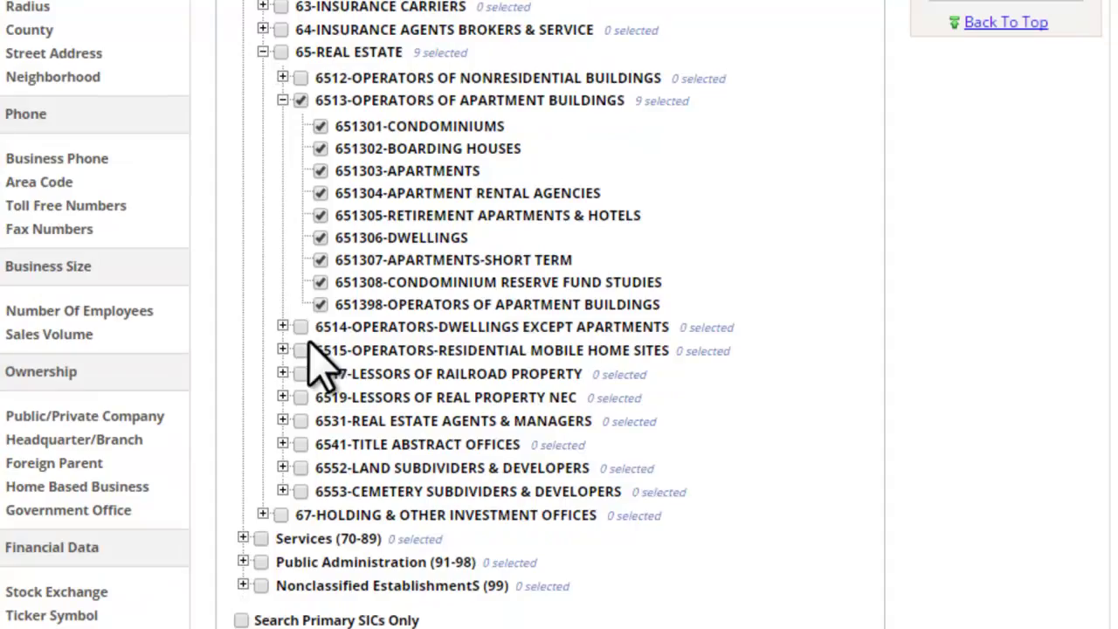
pyautogui.click(282, 327)
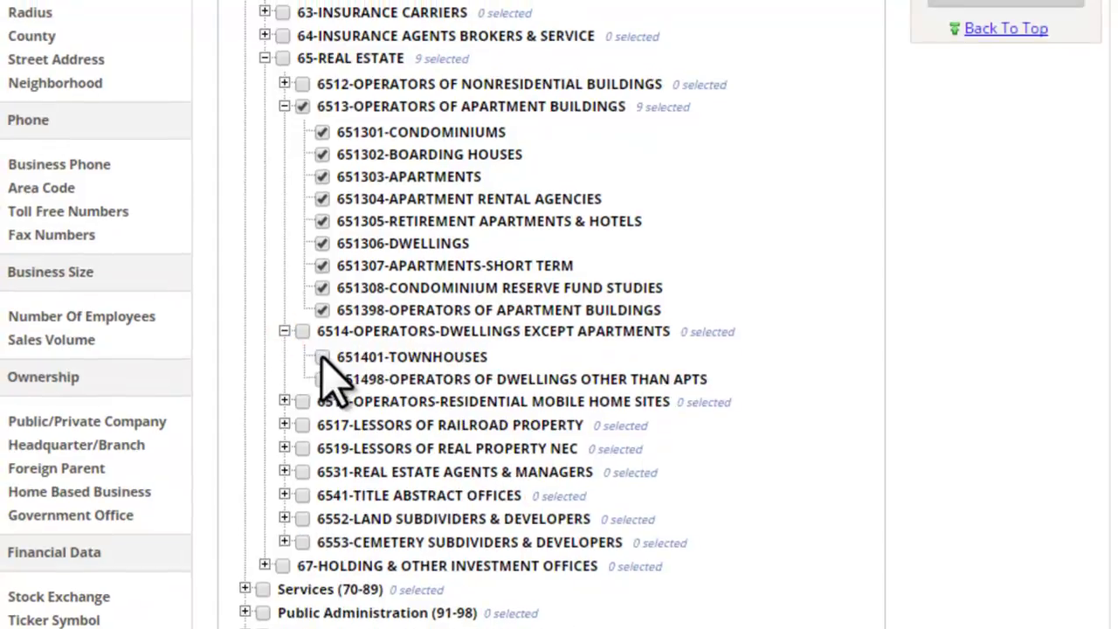
pyautogui.click(320, 350)
pyautogui.scroll(4, 930, 202)
pyautogui.click(1011, 83)
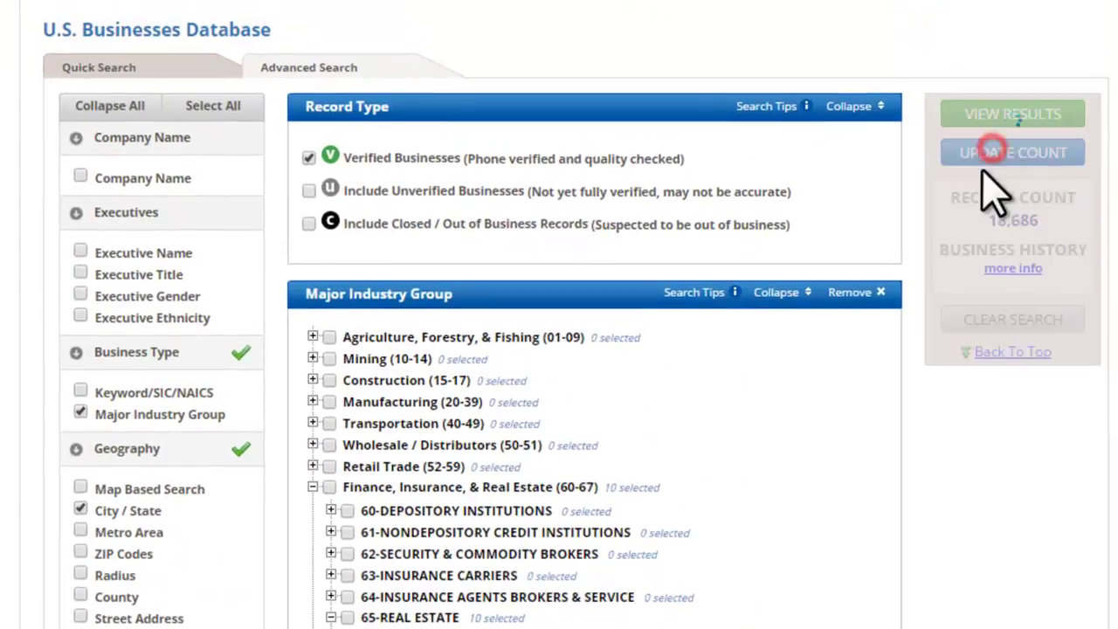
# View the 251 matching businesses and select all 25 records on the first page
pyautogui.click(998, 113)
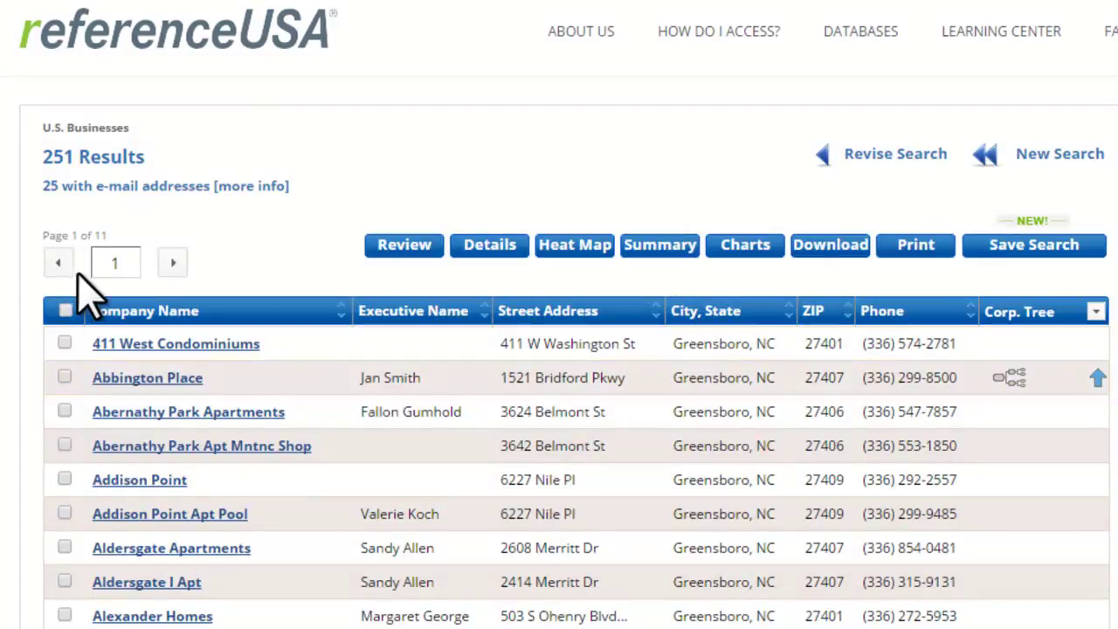
pyautogui.click(61, 342)
pyautogui.click(64, 310)
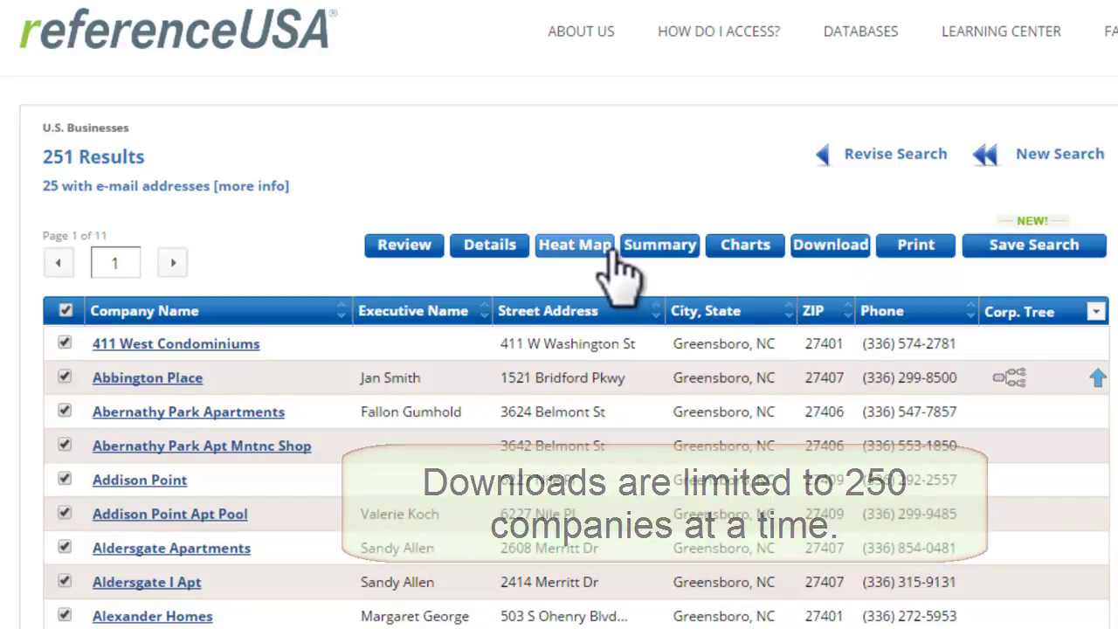
pyautogui.click(140, 377)
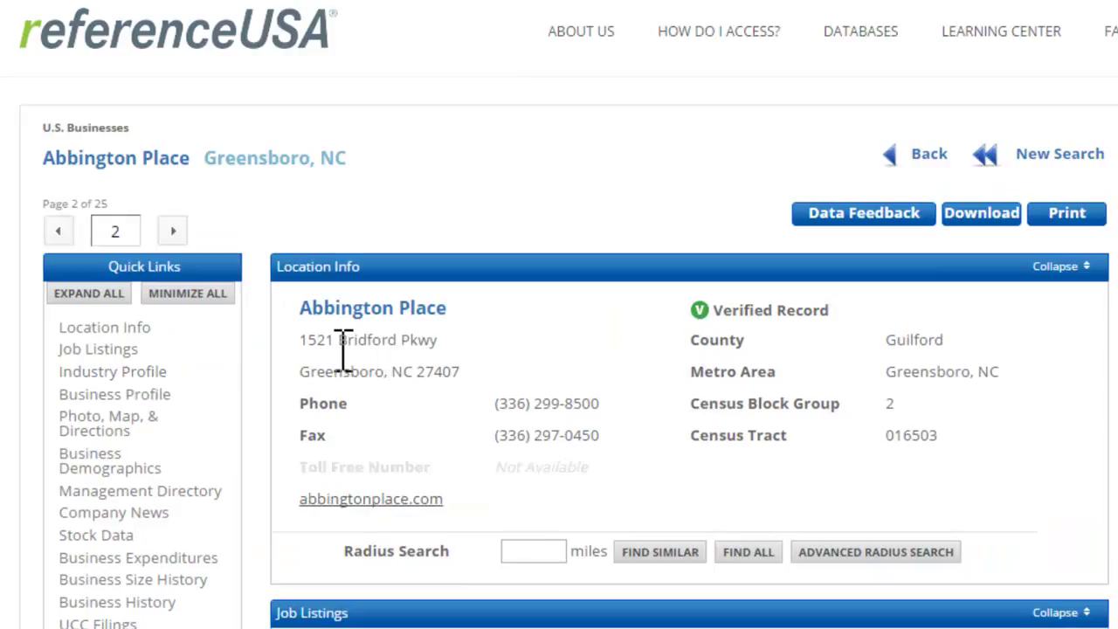
pyautogui.scroll(-10, 476, 546)
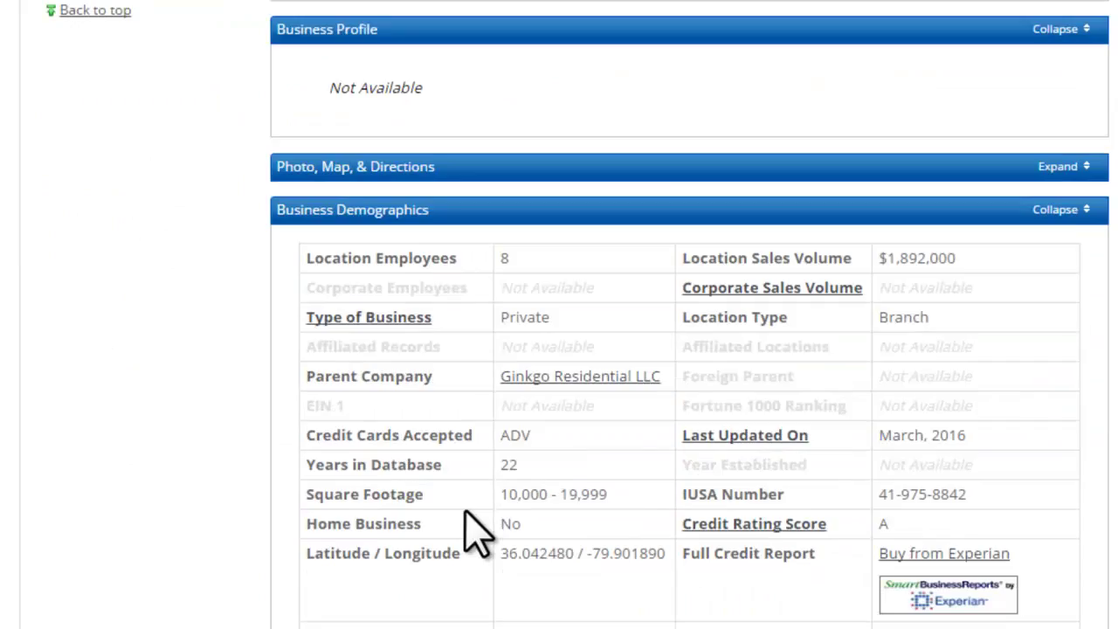
pyautogui.scroll(-10, 476, 524)
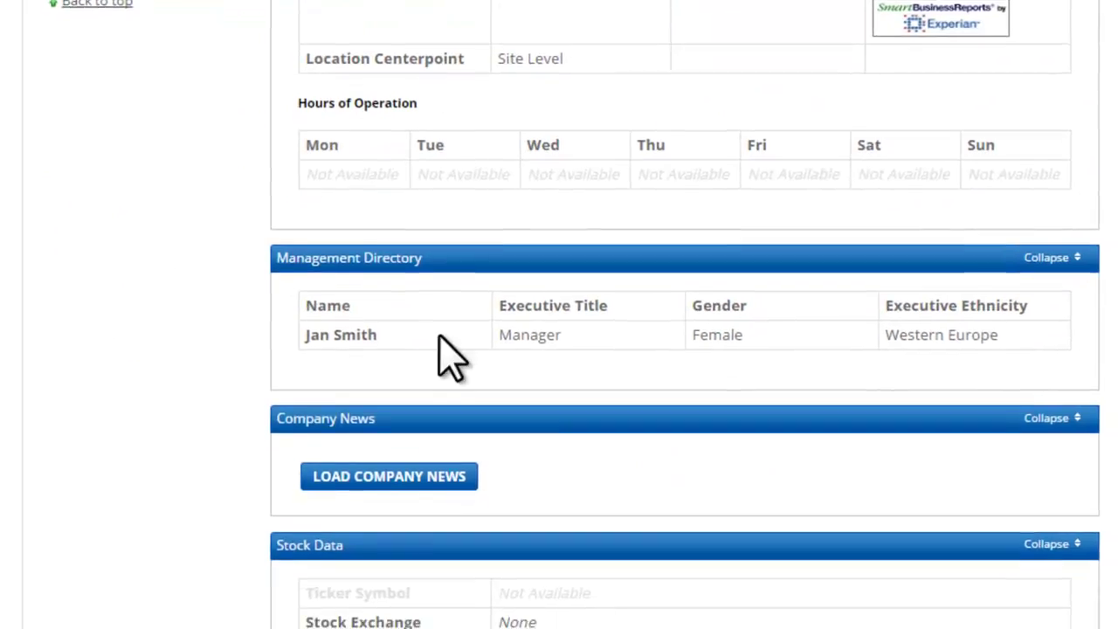
pyautogui.scroll(15, 463, 375)
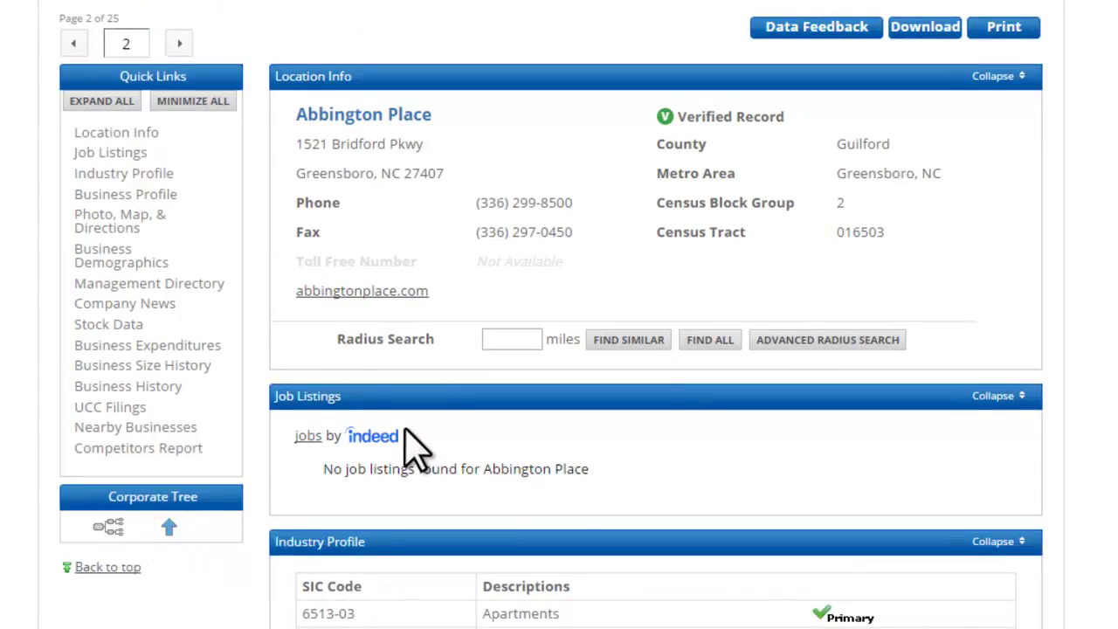
pyautogui.hotkey('alt', 'Left')
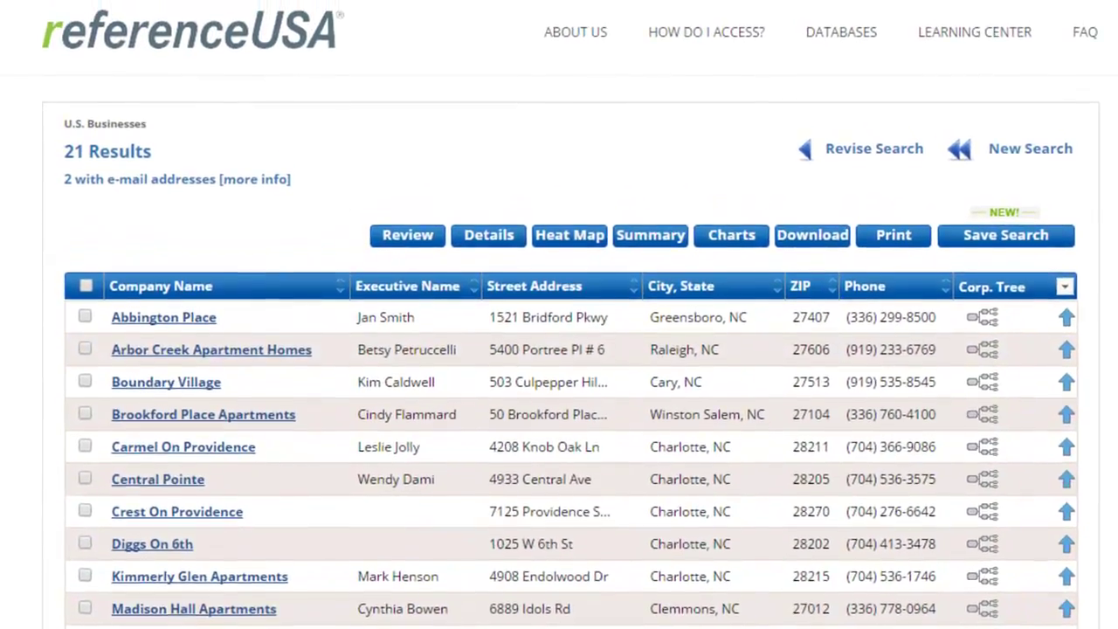
pyautogui.rightClick(4, 0)
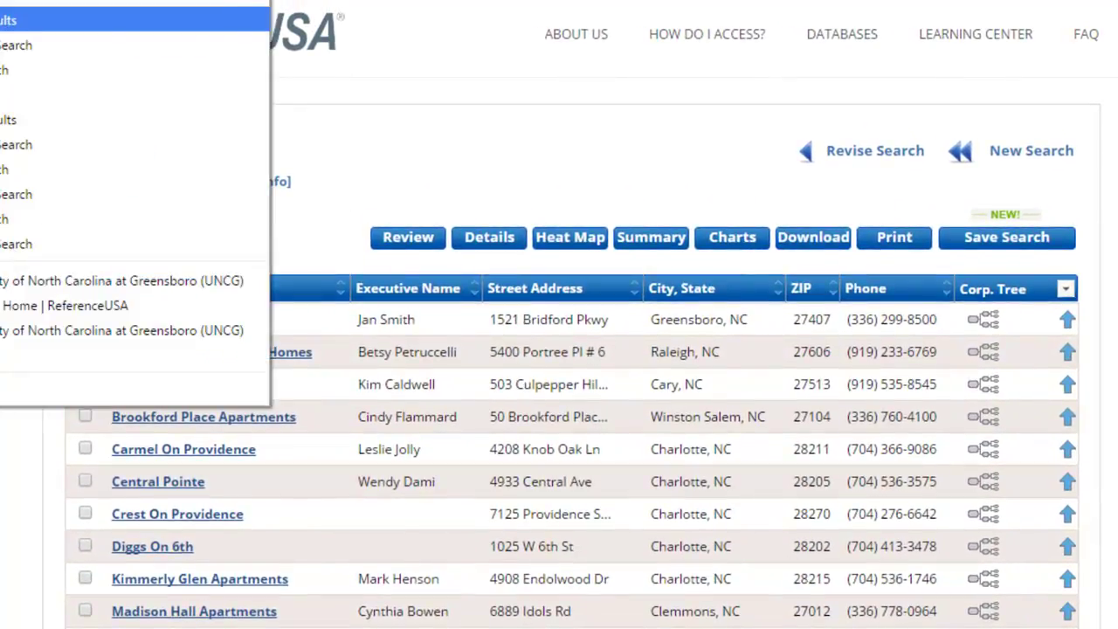
pyautogui.click(196, 212)
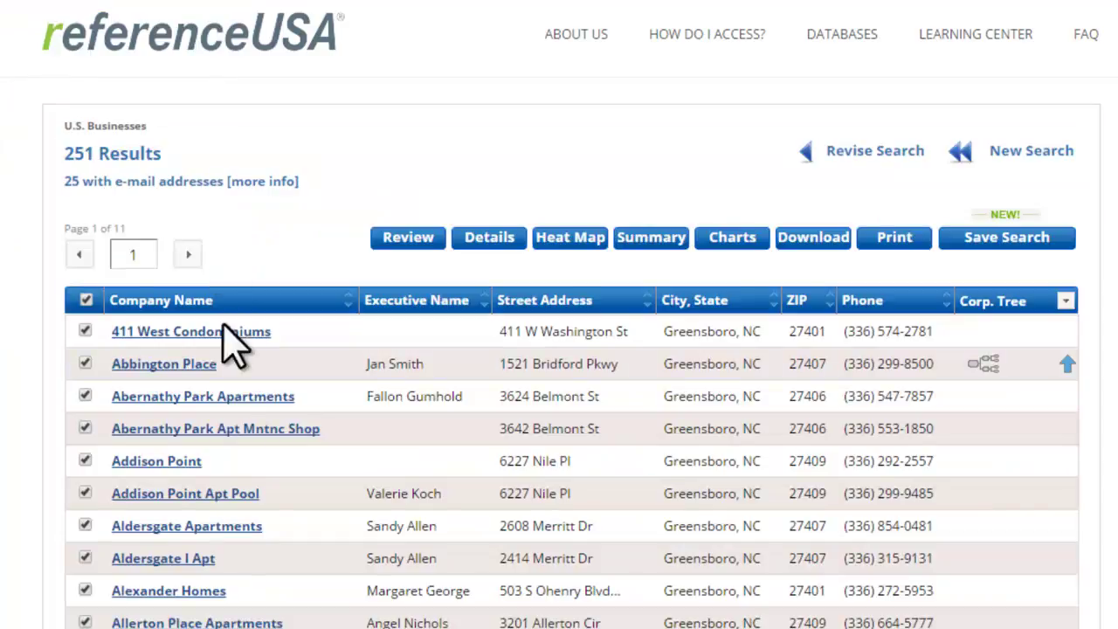